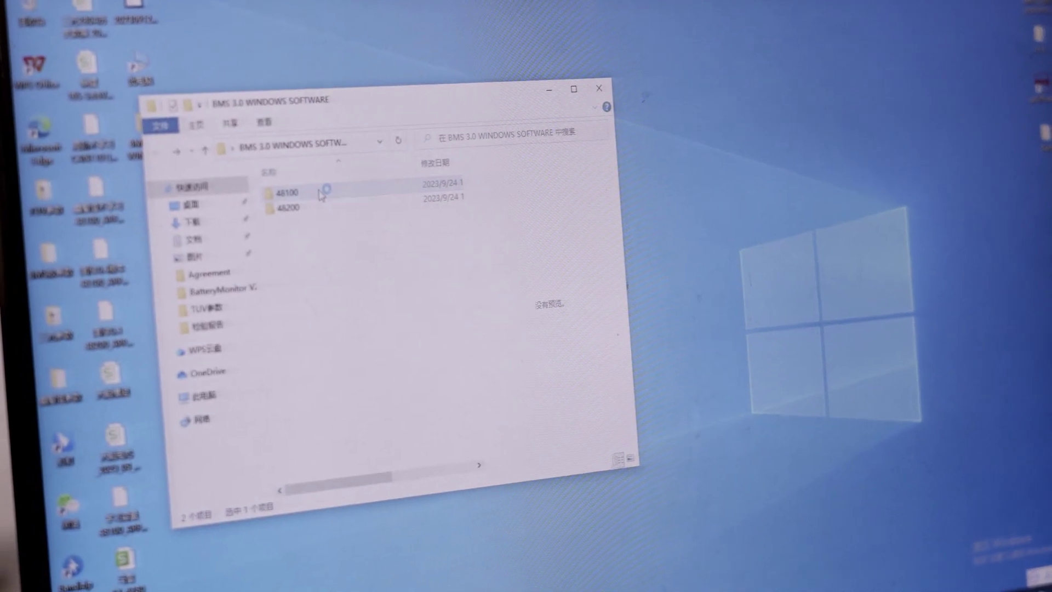
# Step: Open the 48100 firmware folder to check its V10 and V11 versions
pyautogui.doubleClick(318, 197)
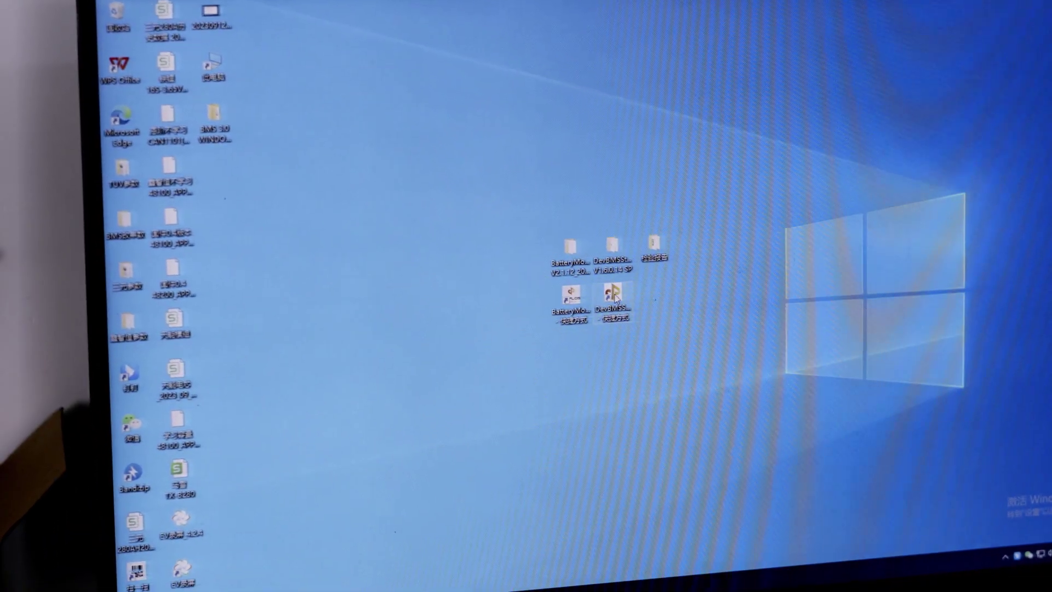
# Step: Launch BMS-STUDIO and start reading live data from the battery pack on COM5
pyautogui.doubleClick(613, 296)
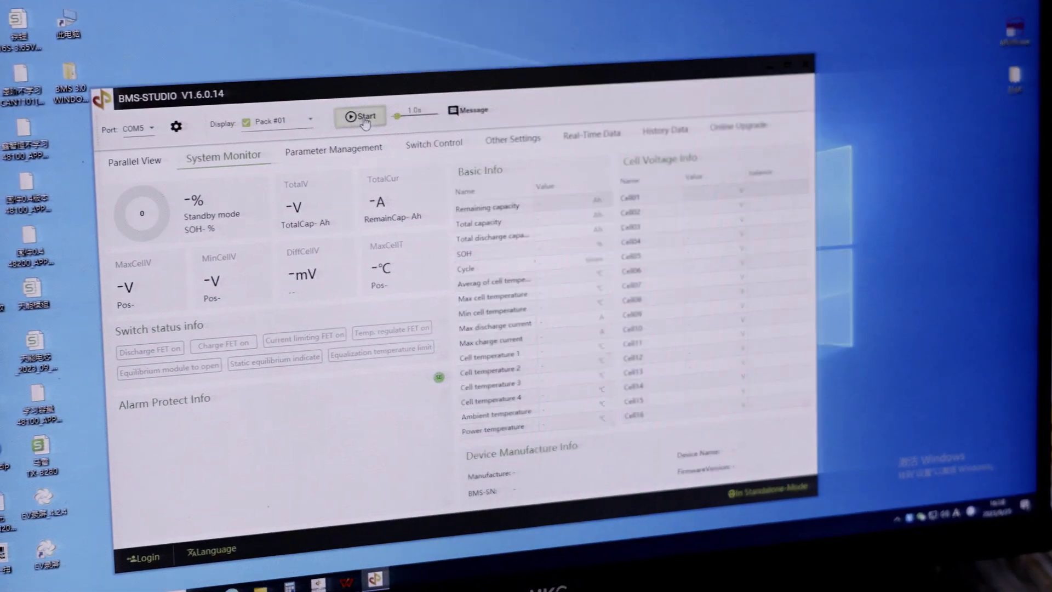
pyautogui.click(363, 128)
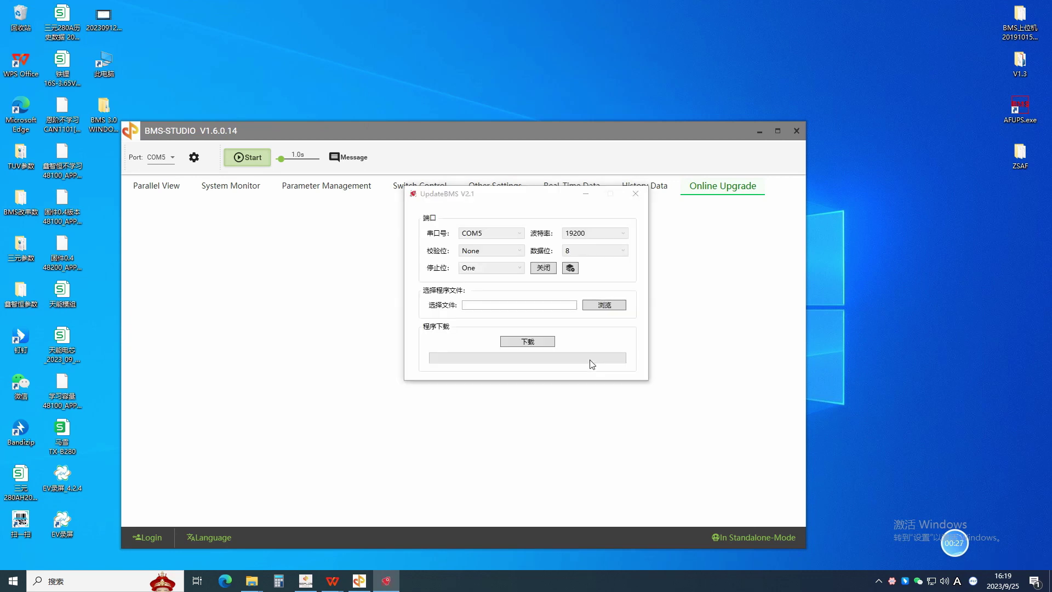
# Step: Load the .ehex firmware from BMS 3.0 WINDOWS SOFTWARE > 48100 > V10 to start downloading
pyautogui.click(593, 303)
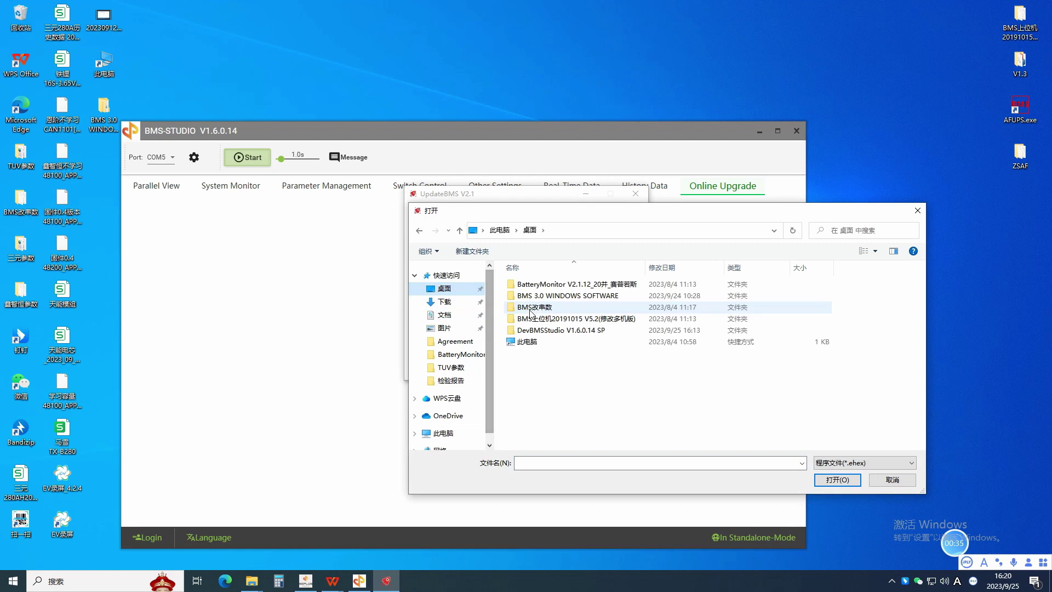
pyautogui.scroll(-1, 550, 400)
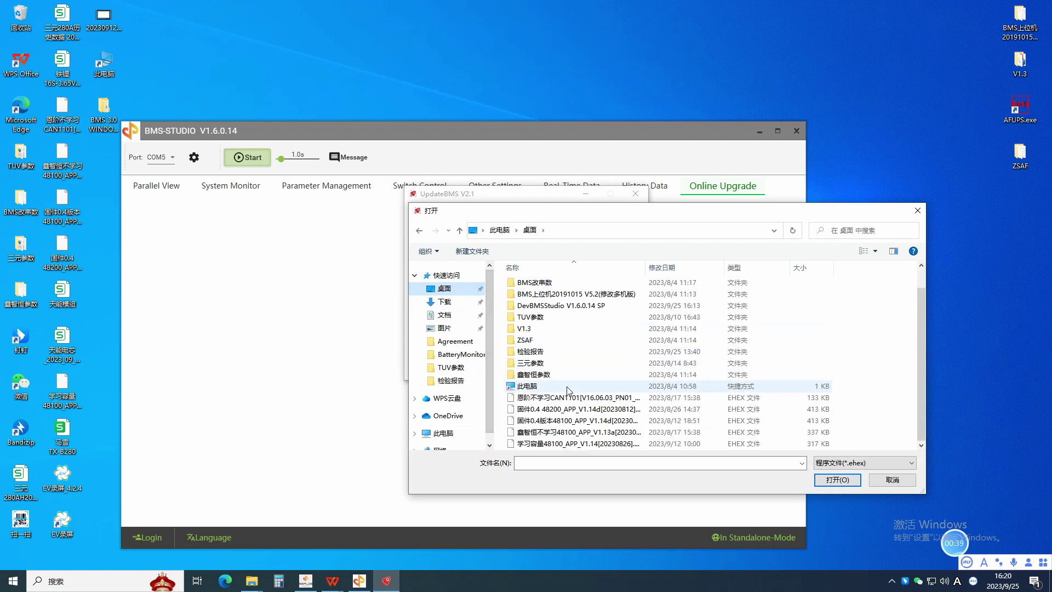
pyautogui.scroll(1, 568, 391)
pyautogui.doubleClick(560, 295)
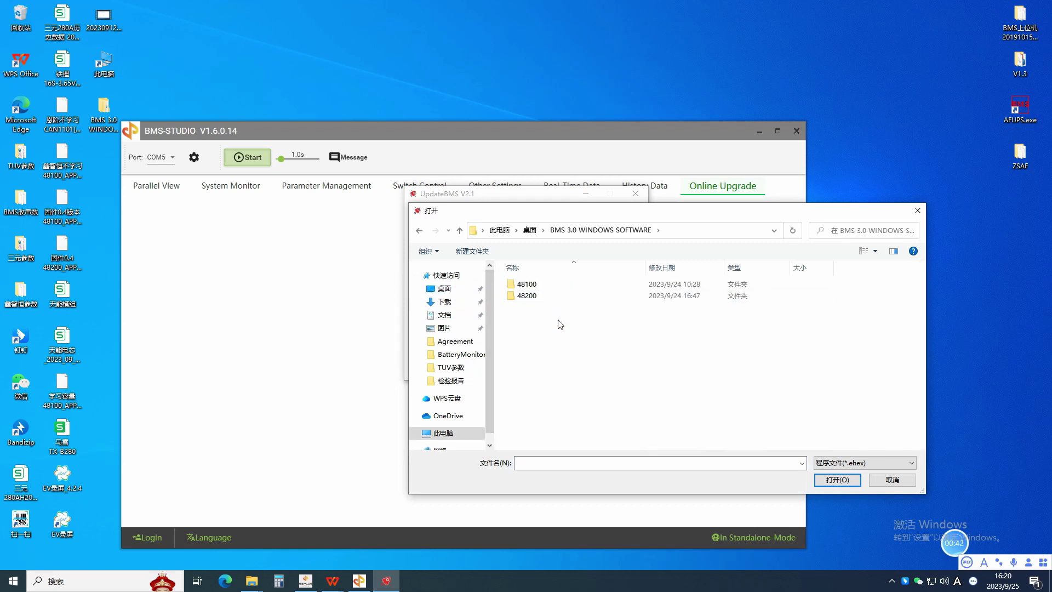
pyautogui.doubleClick(558, 284)
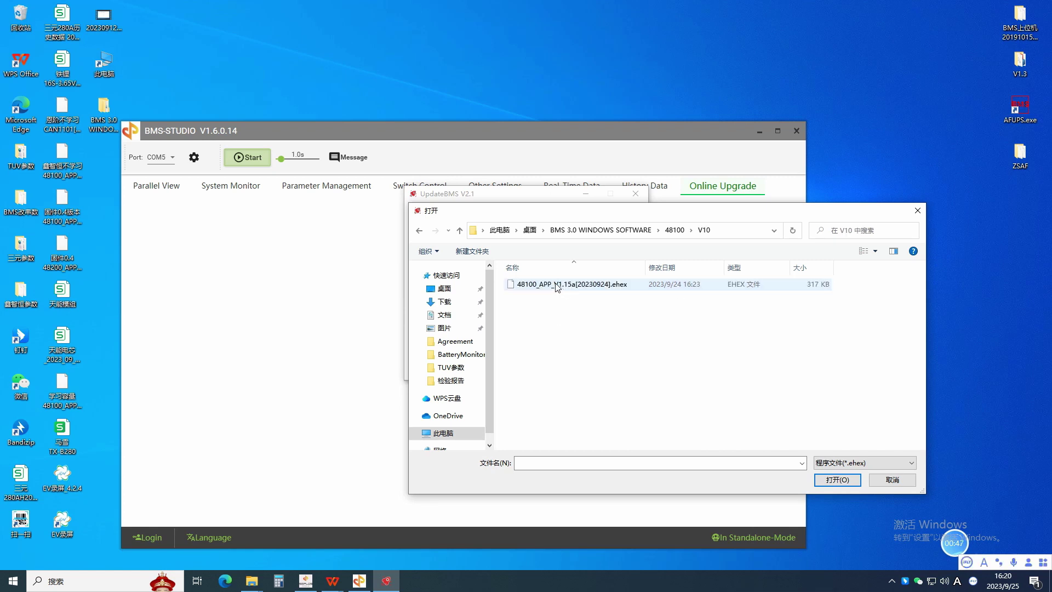
pyautogui.doubleClick(559, 285)
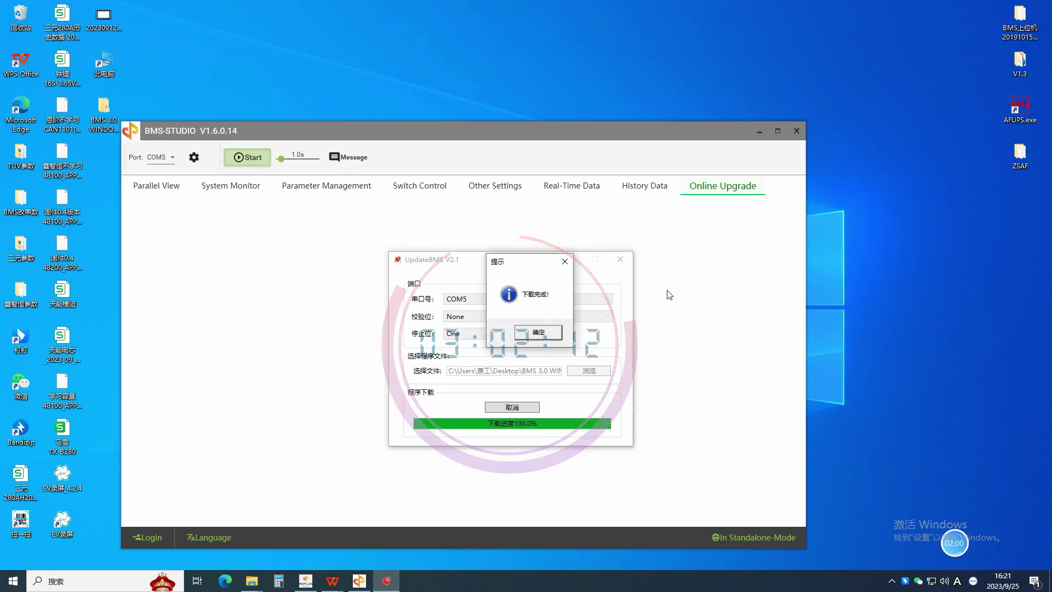
# Step: Acknowledge the download-complete message so the software upgrade begins
pyautogui.click(536, 330)
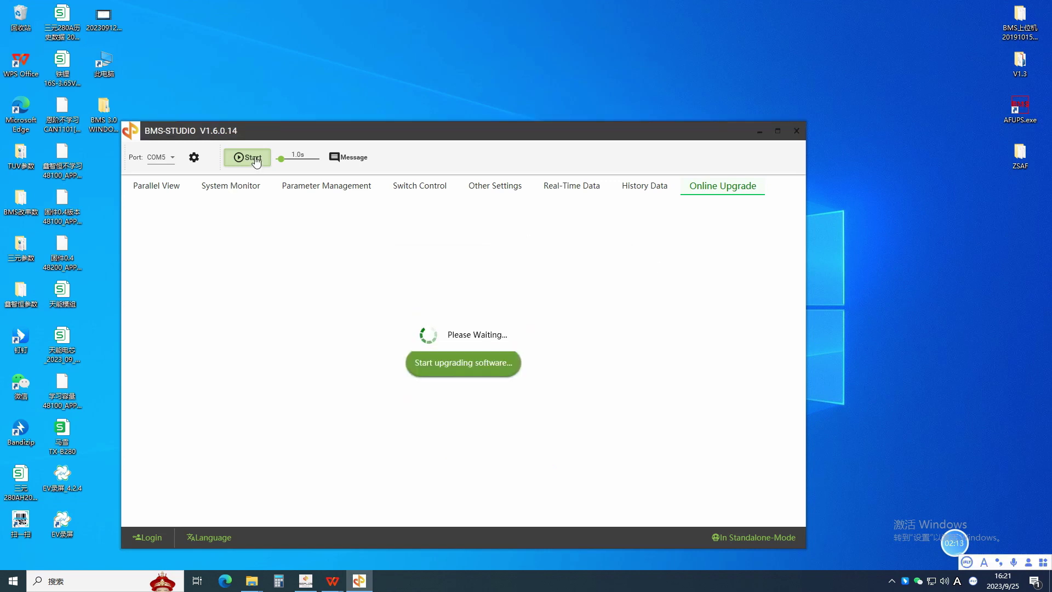